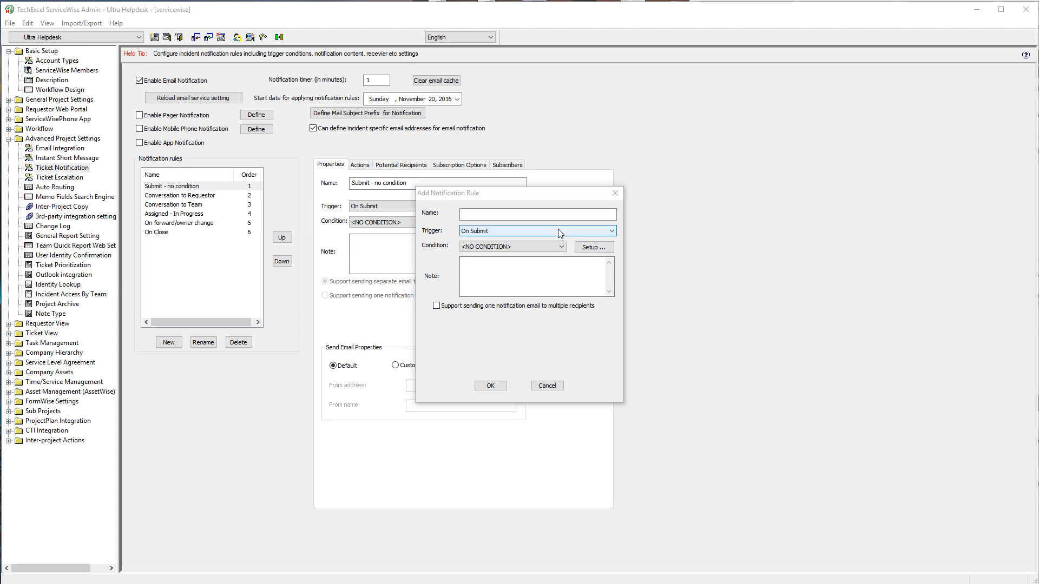
- Keep On Submit as the trigger and name the new notification rule 'New tickets'
click(559, 231)
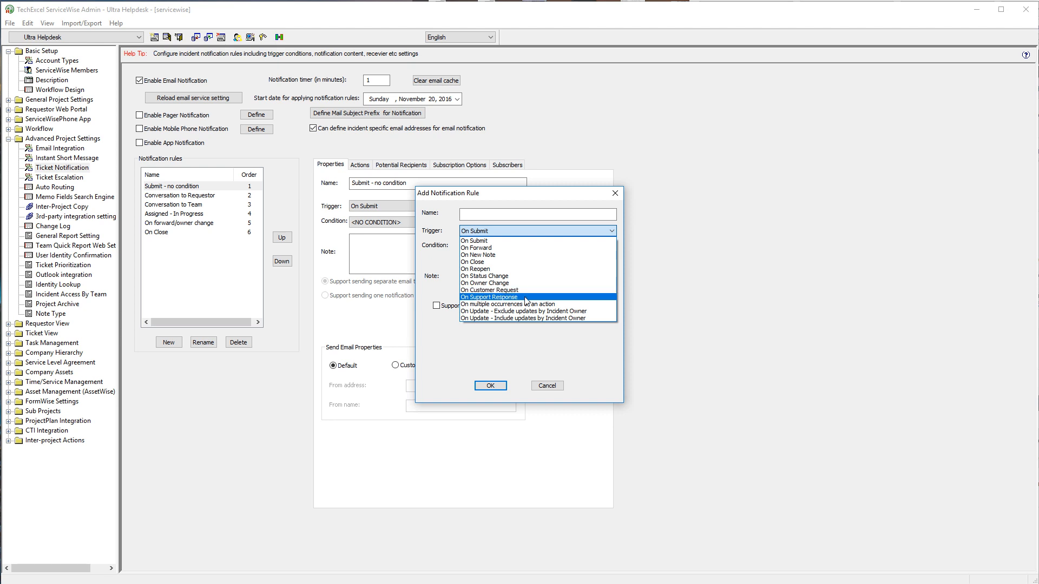
click(521, 214)
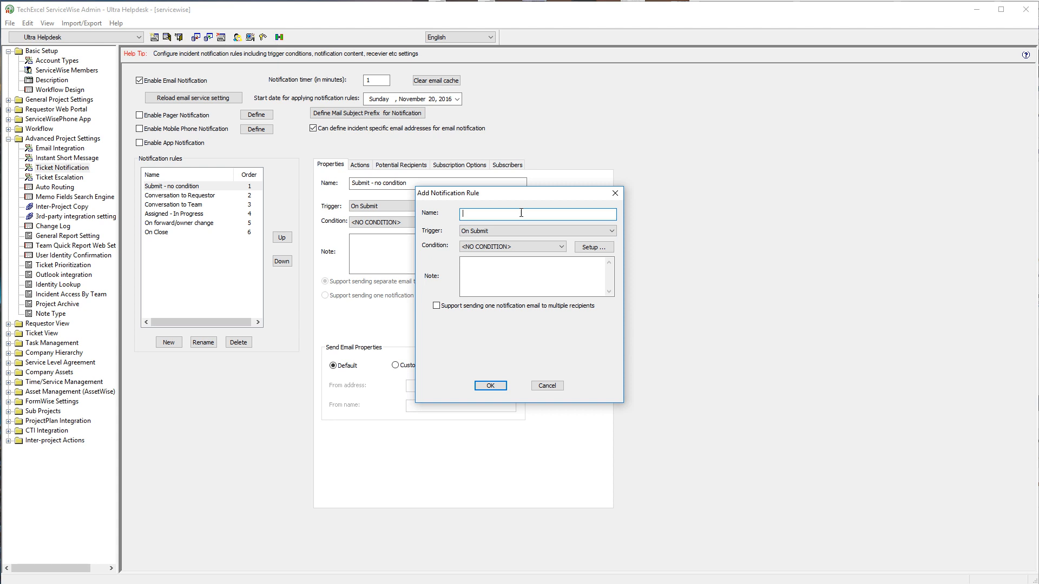
text(New tickets)
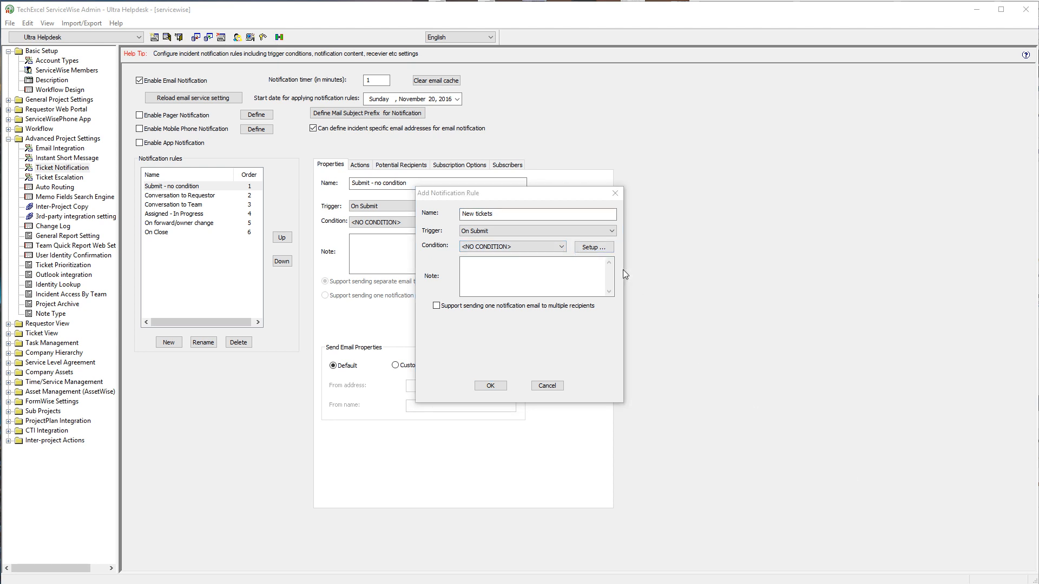
- Create a condition named Critical that requires the Priority custom field to equal Critical
click(602, 248)
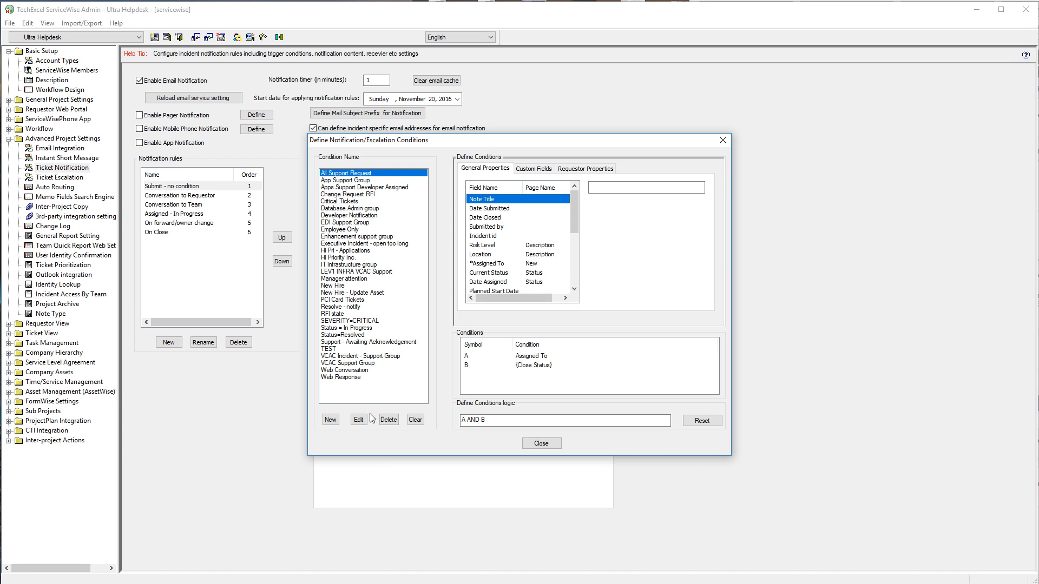
click(330, 420)
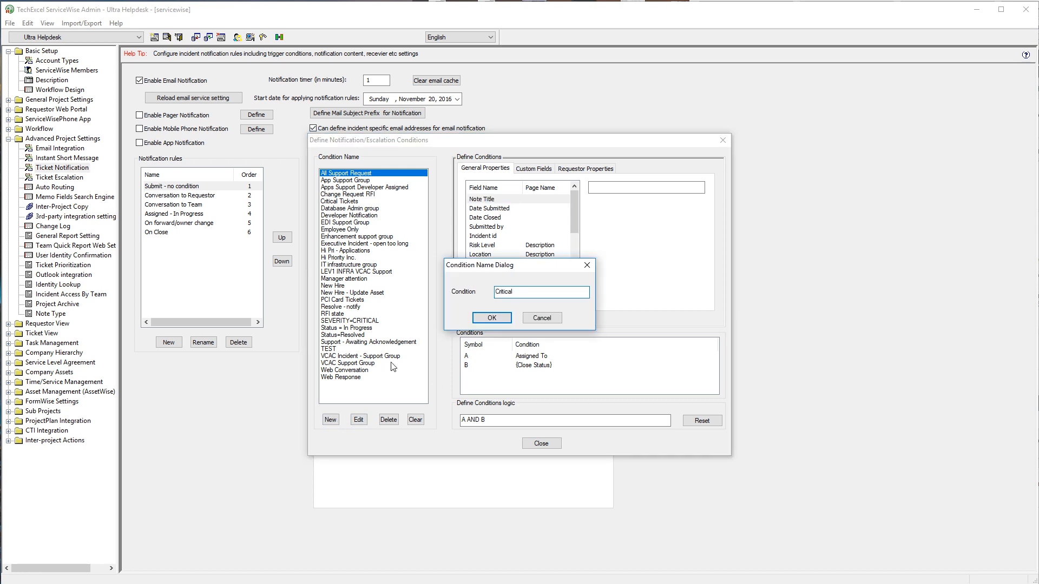
click(486, 318)
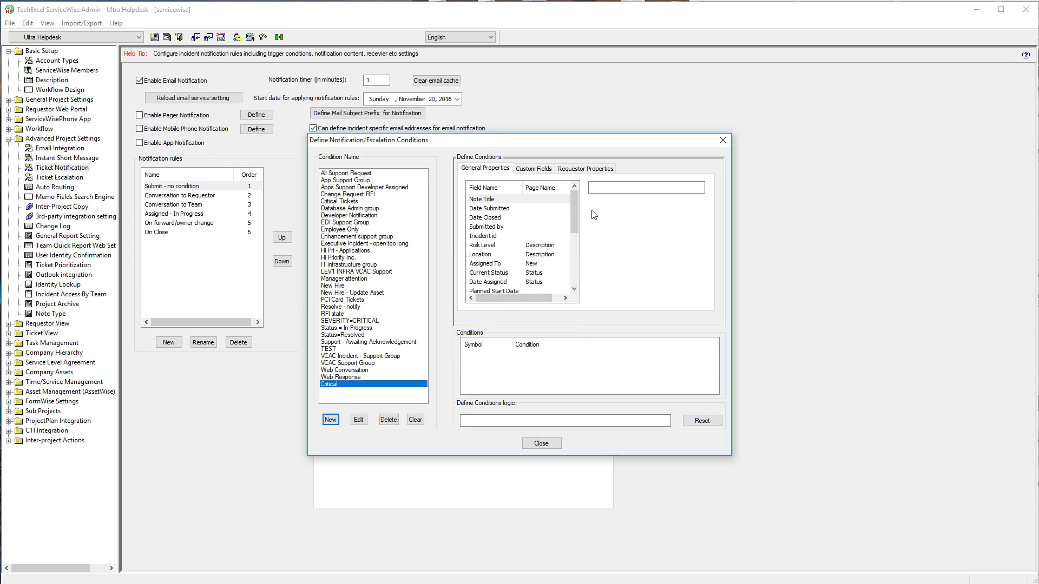
click(535, 169)
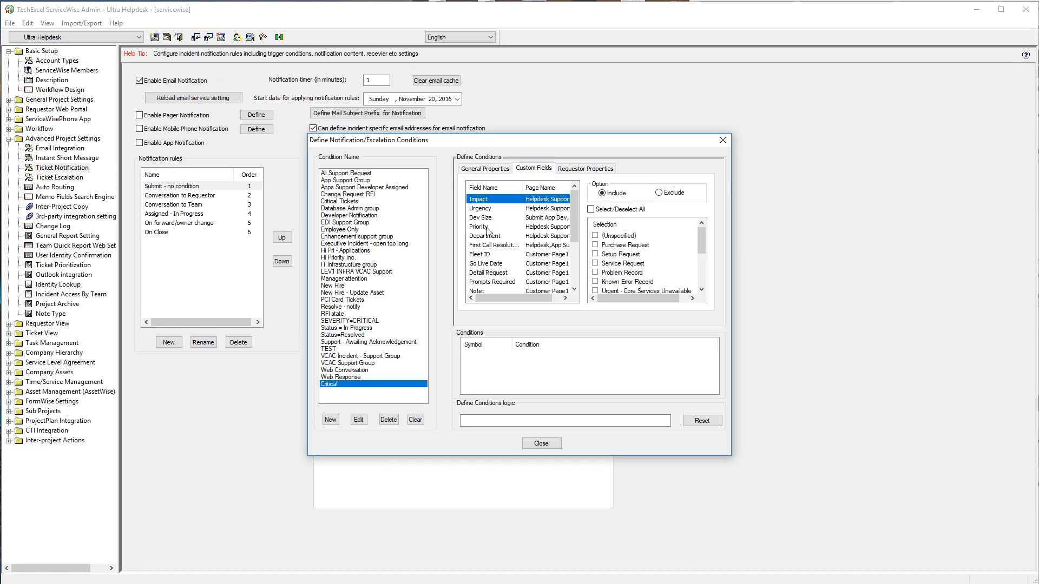
click(481, 228)
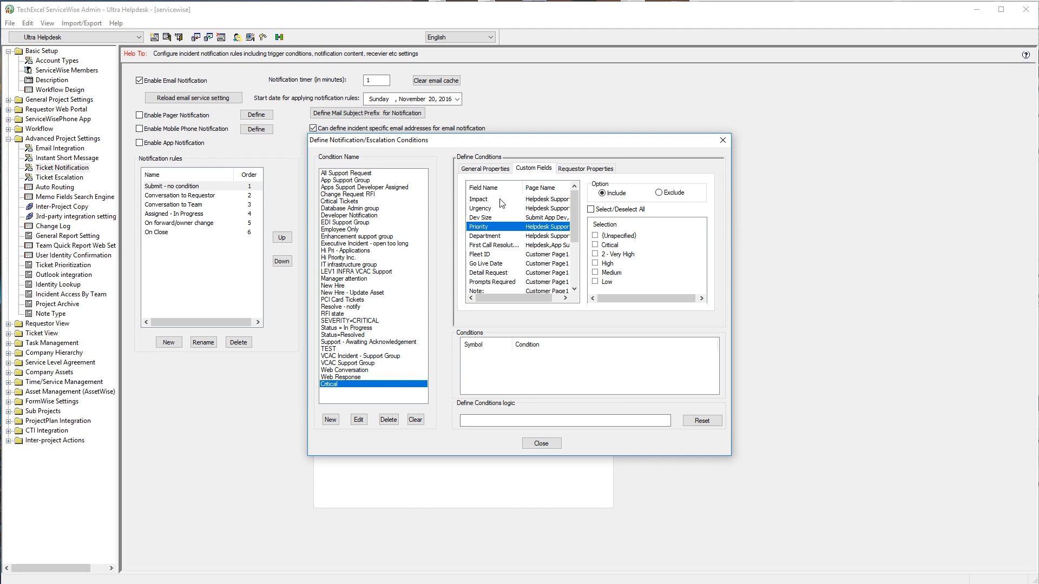
click(595, 245)
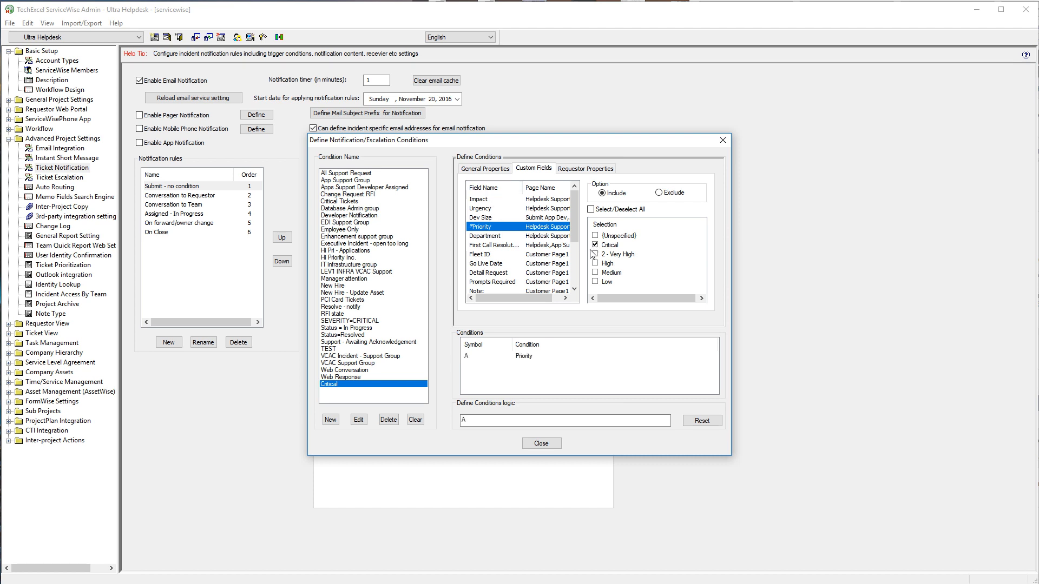
click(541, 444)
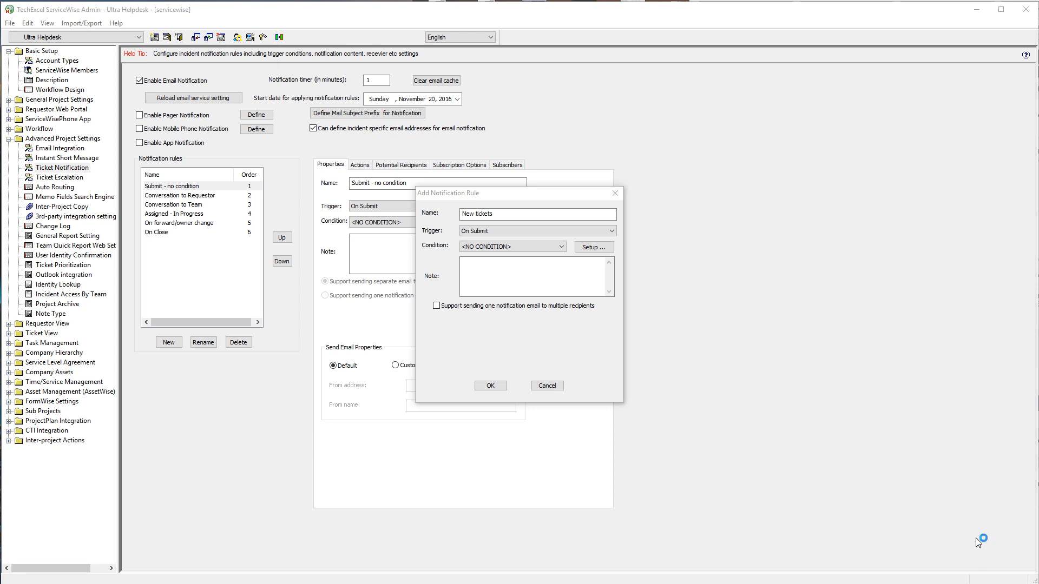
- Apply the Critical condition, rename the rule to 'New critical tickets', and add it
click(522, 247)
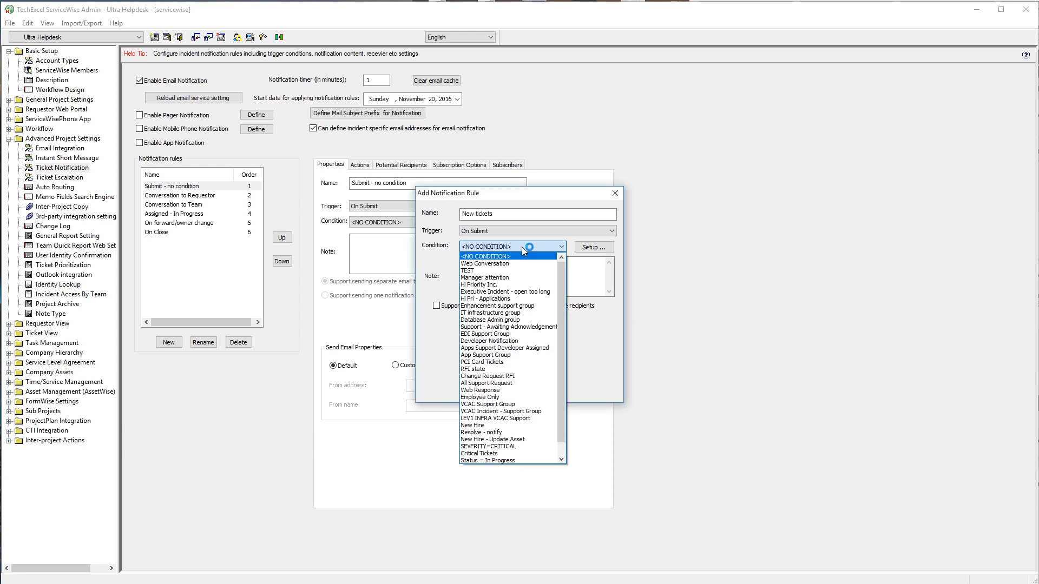
click(503, 461)
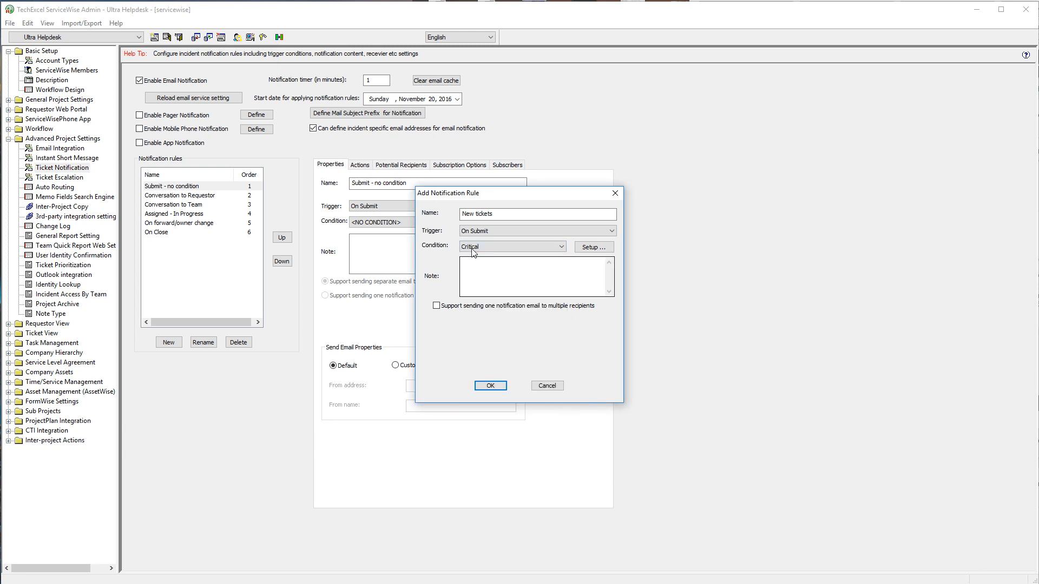
click(474, 214)
text(critical)
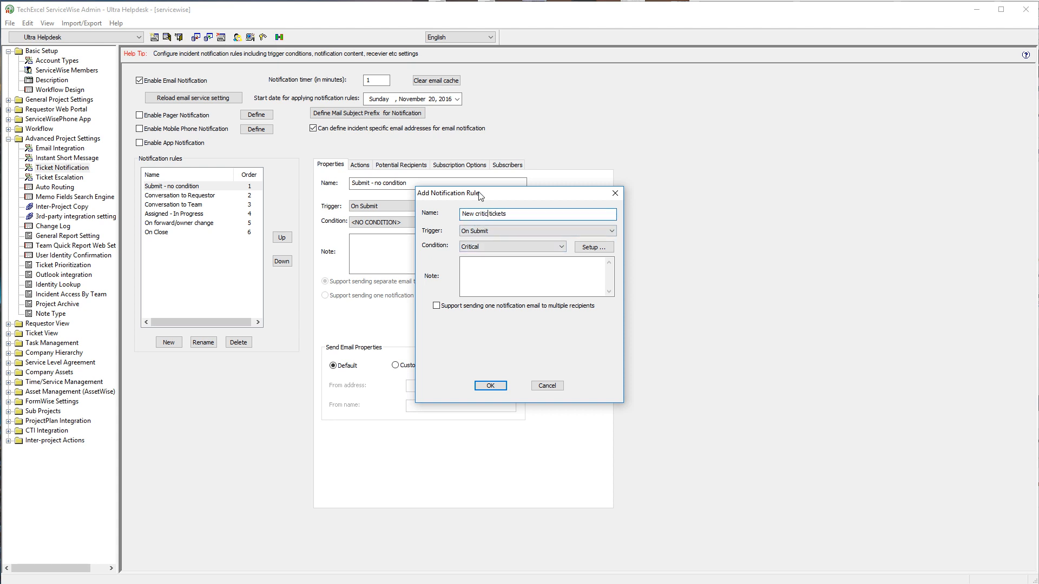
key(Return)
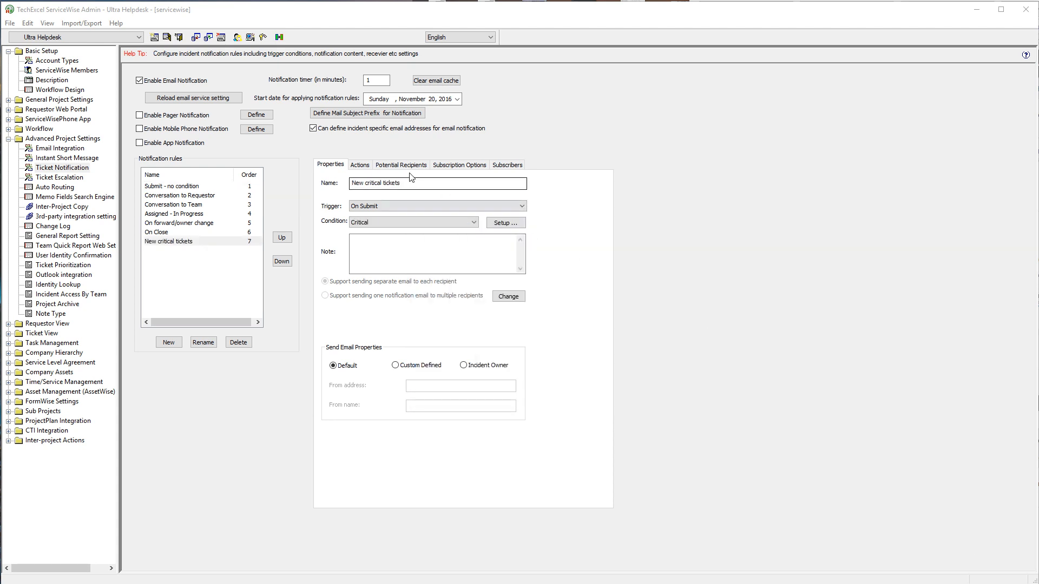
click(360, 166)
- Turn on 'Notify by sending email' in the rule's Actions, leaving both email formats at Default
click(359, 167)
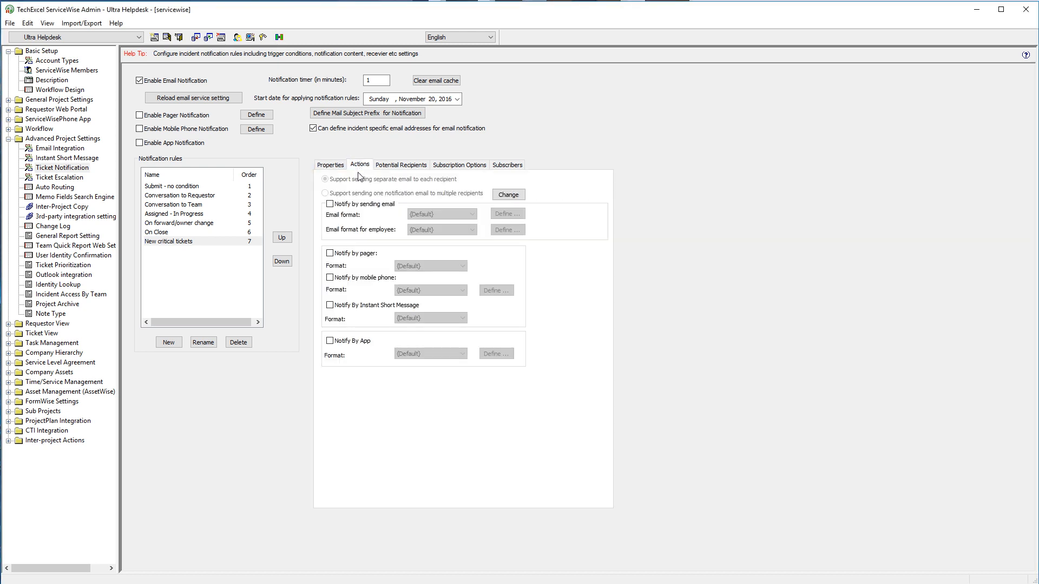
click(352, 205)
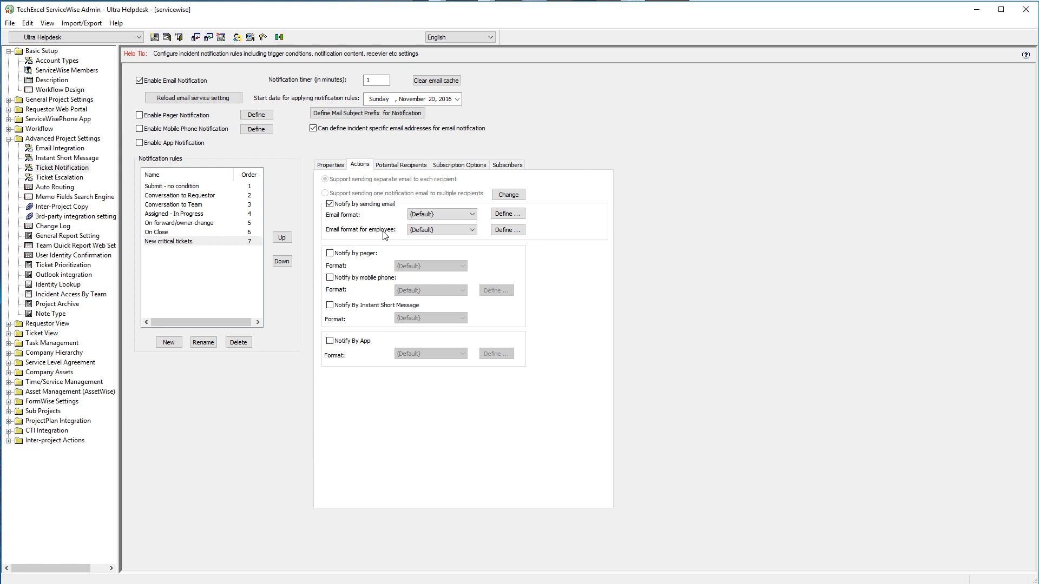
click(507, 214)
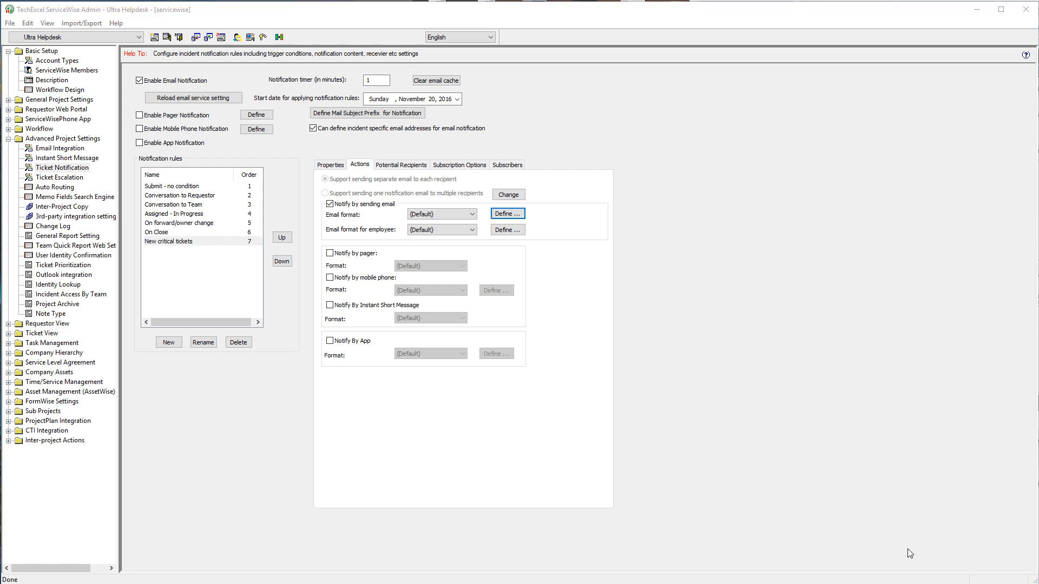
click(511, 215)
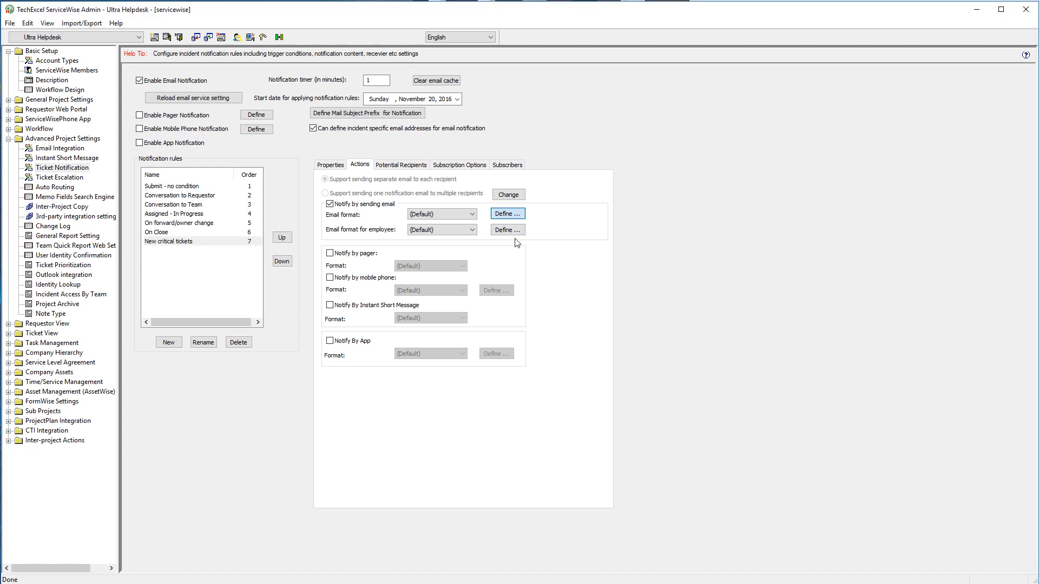
- Inspect the team email format Team - Incident Submitted and its subject fields without saving changes
click(516, 234)
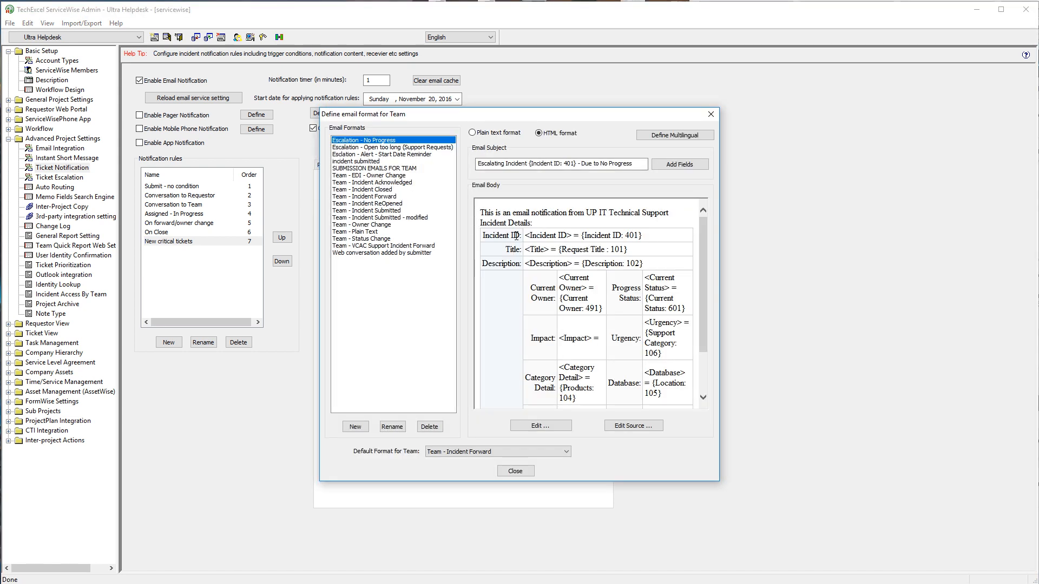
click(388, 211)
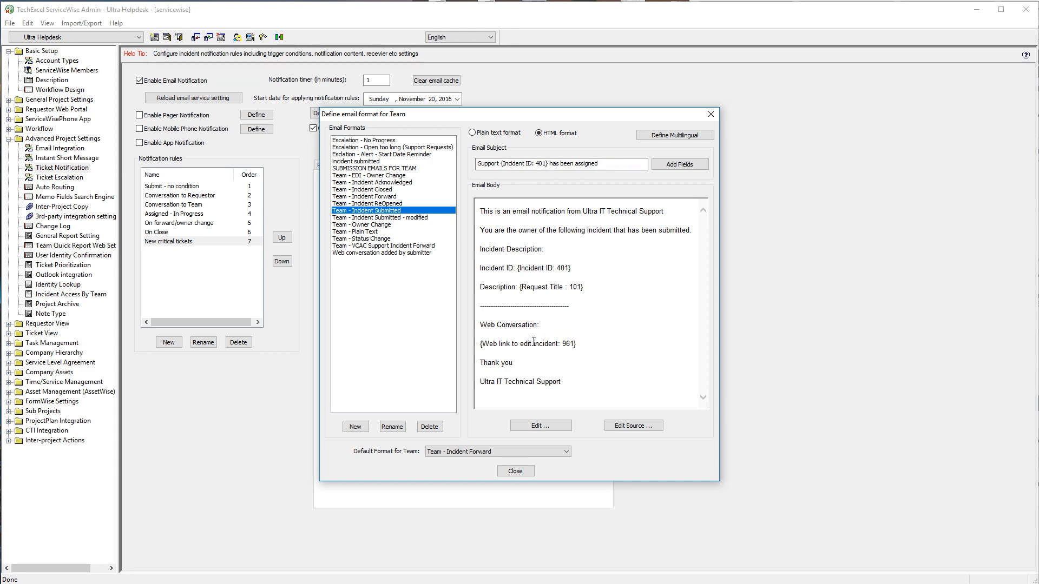
click(674, 167)
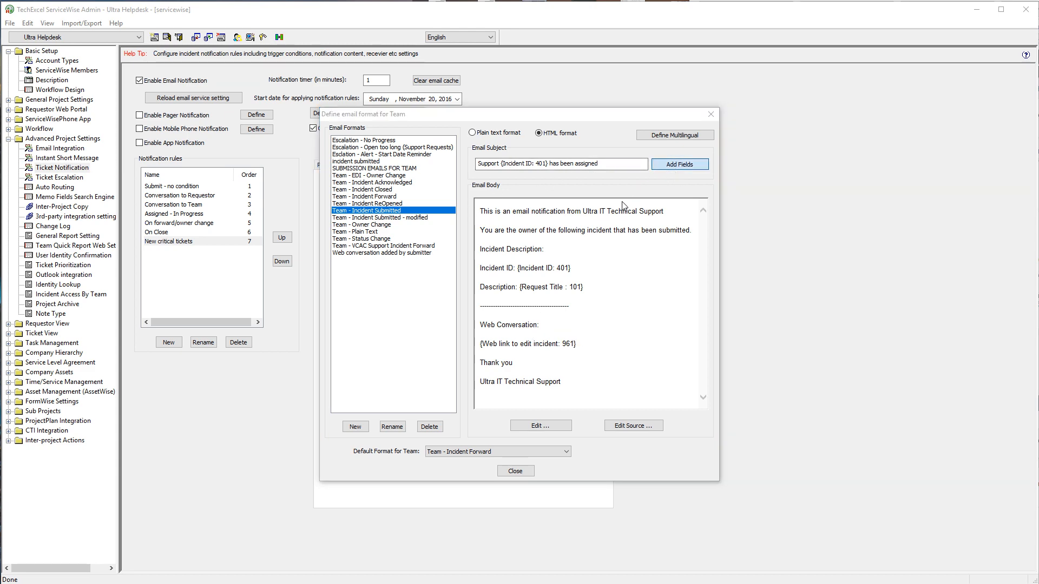
scroll(511, 252, down, 2)
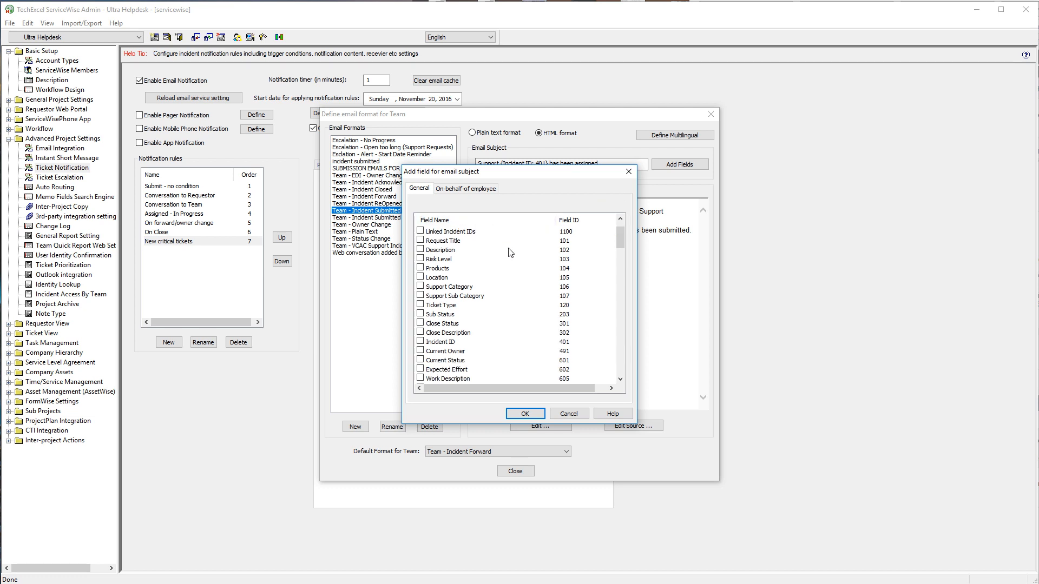
scroll(510, 252, up, 2)
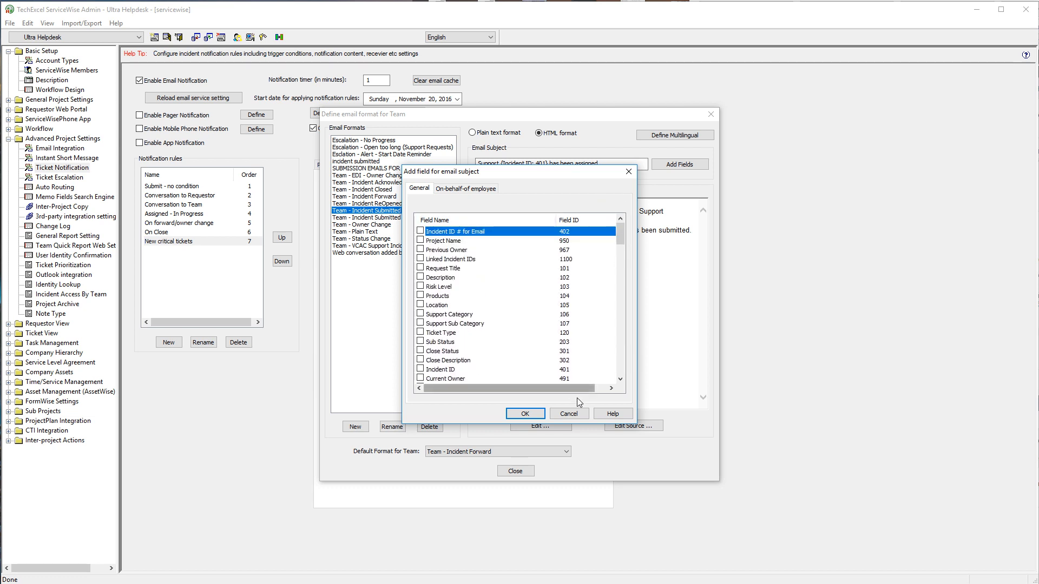
click(568, 414)
click(543, 162)
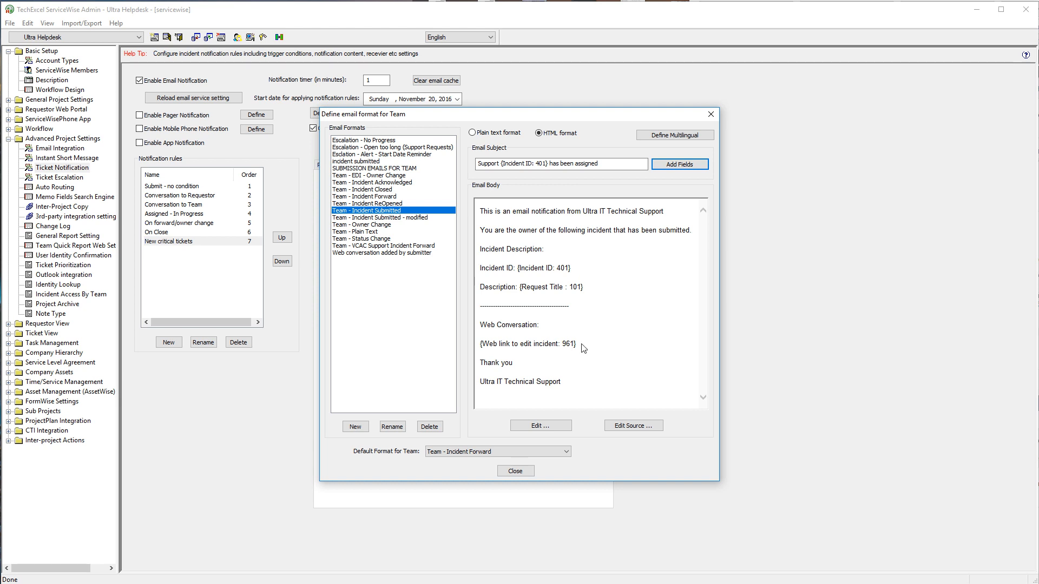
click(515, 471)
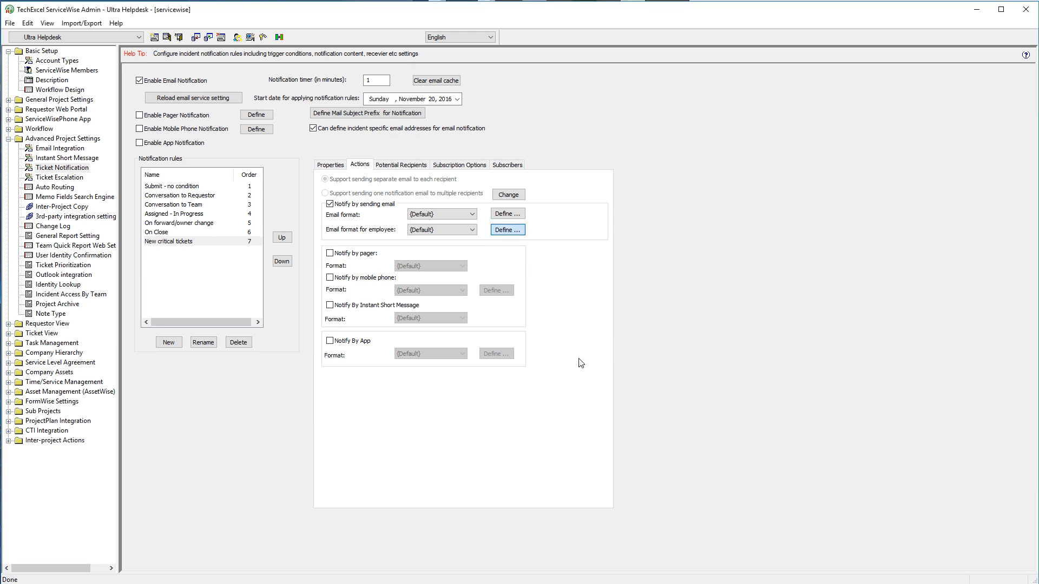
- Inspect the customer email format Requestor - Ticket submitted and its body, then close the dialog
click(509, 215)
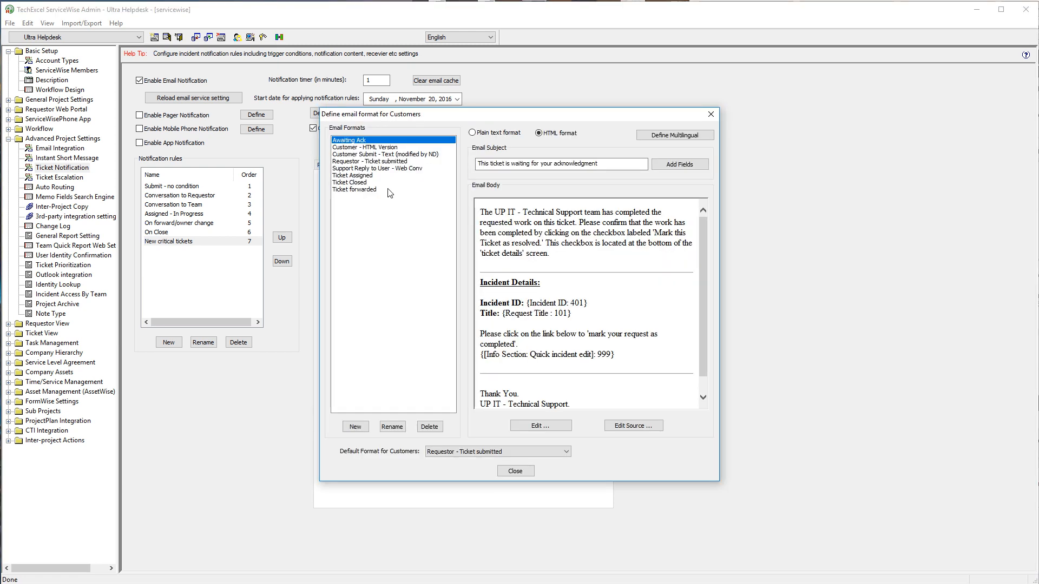
click(387, 161)
click(538, 208)
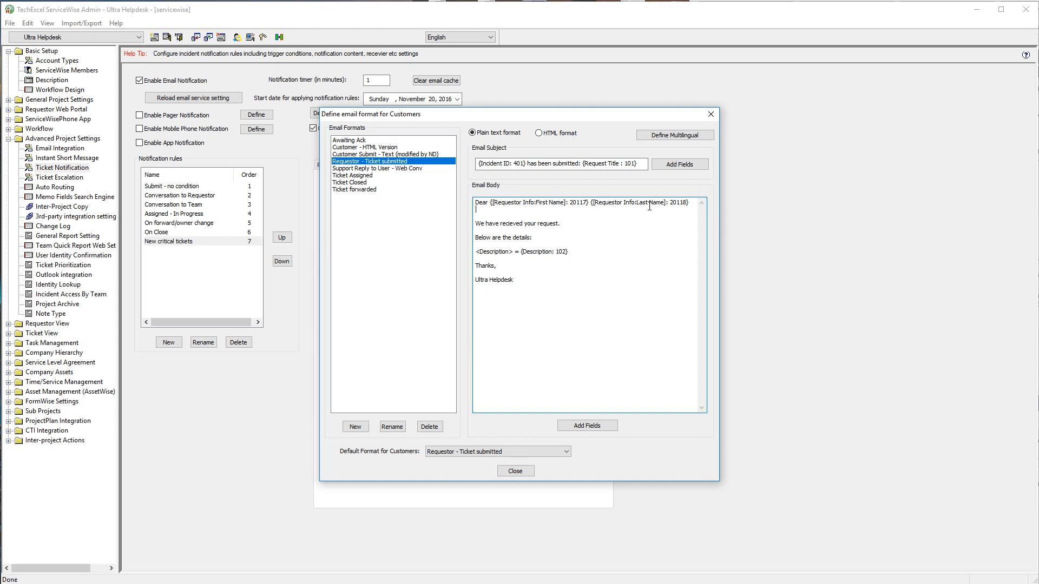
click(528, 472)
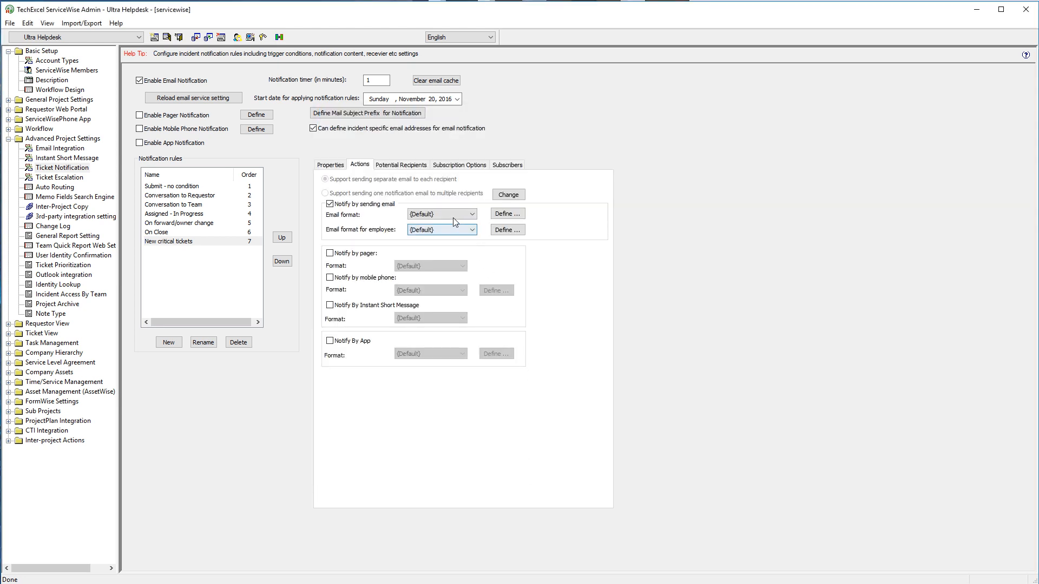
- Choose Team - Incident Submitted as the email format and Requestor - Ticket submitted for employees
click(447, 216)
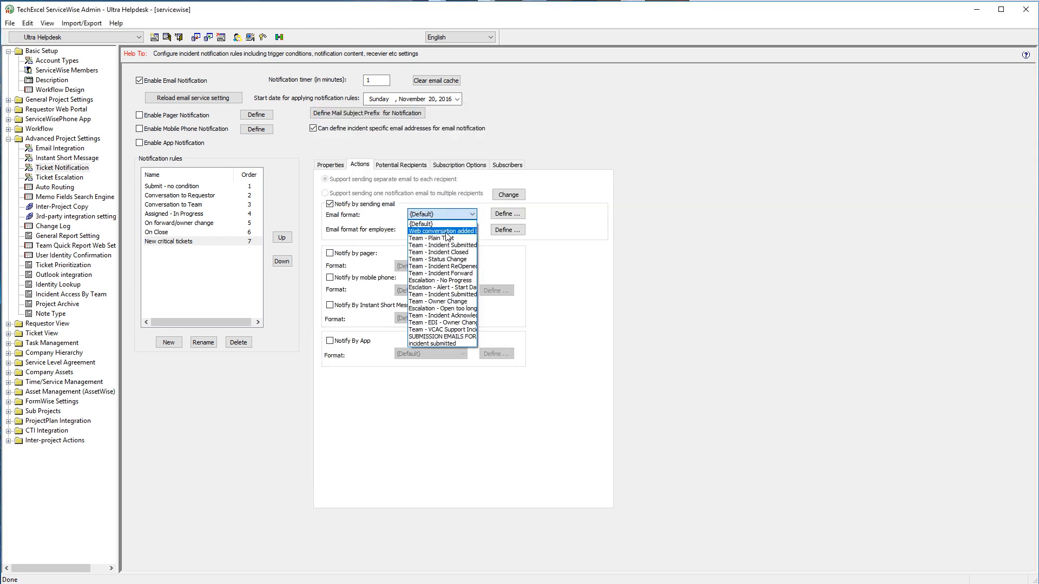
click(442, 245)
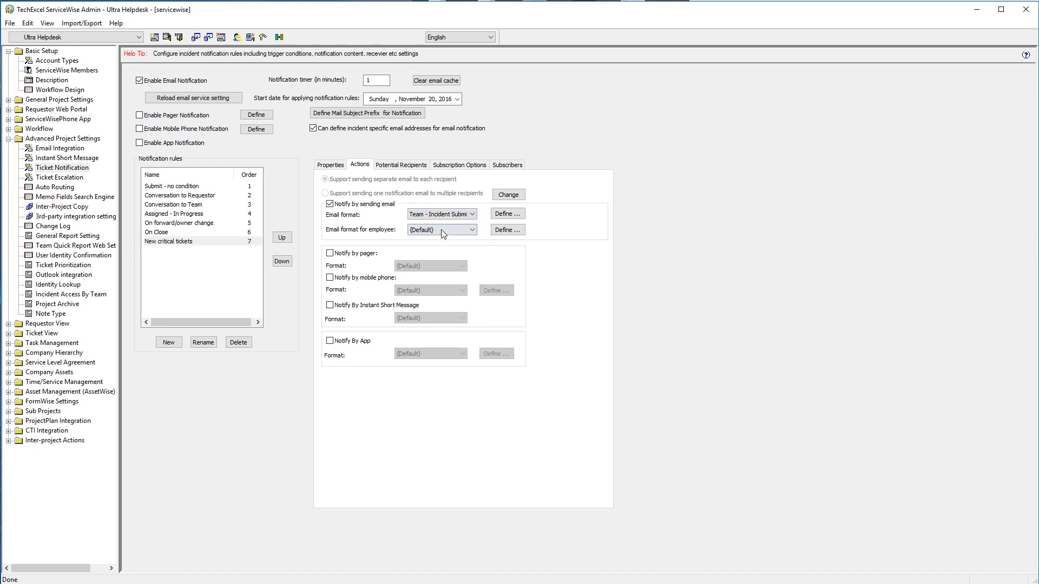
click(442, 230)
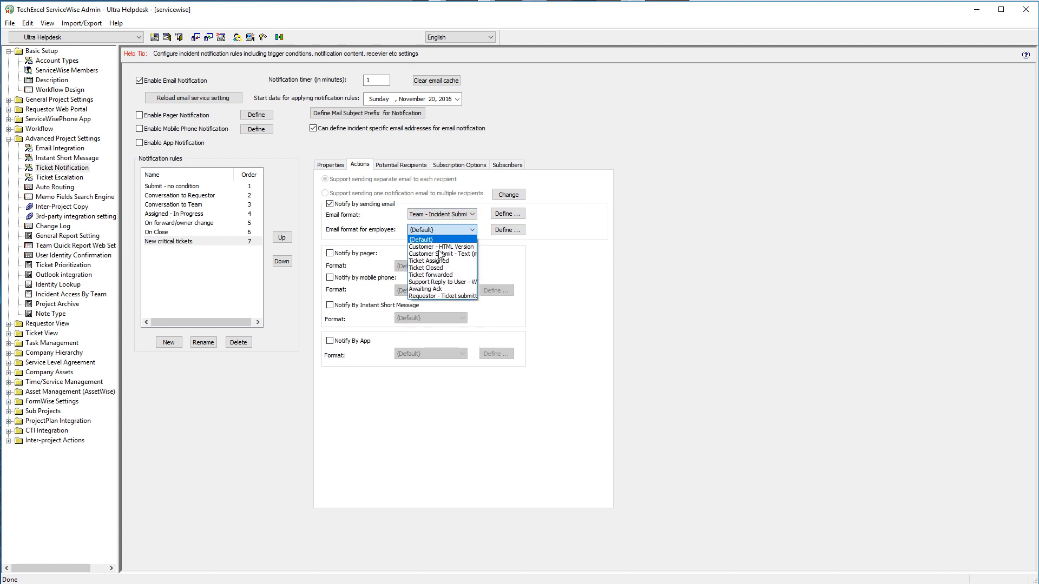
click(428, 295)
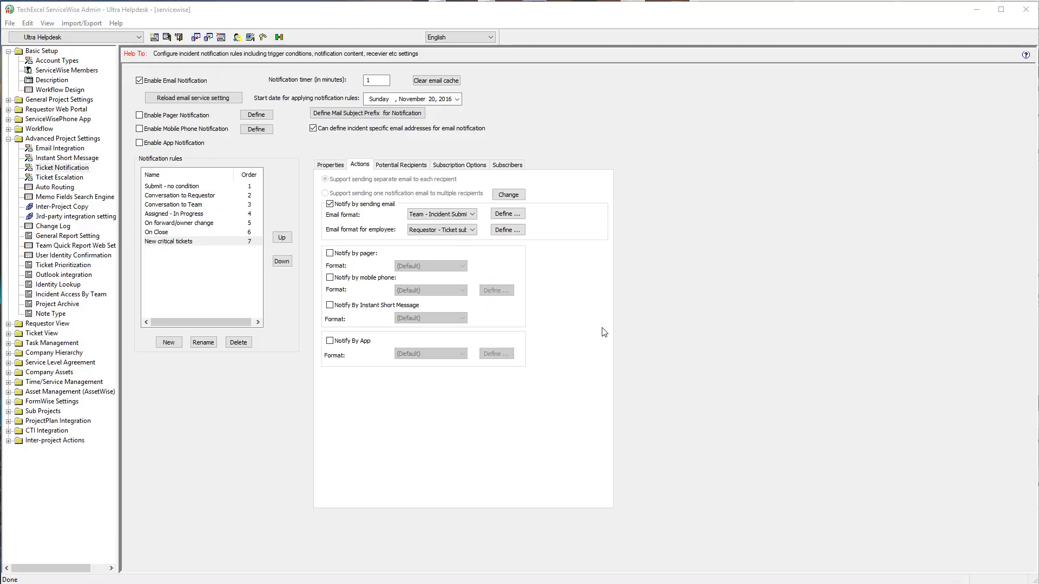
- Add {Incident Contact} and {Incident Owner} as recipients, scoping the owner to All Account Types
click(418, 169)
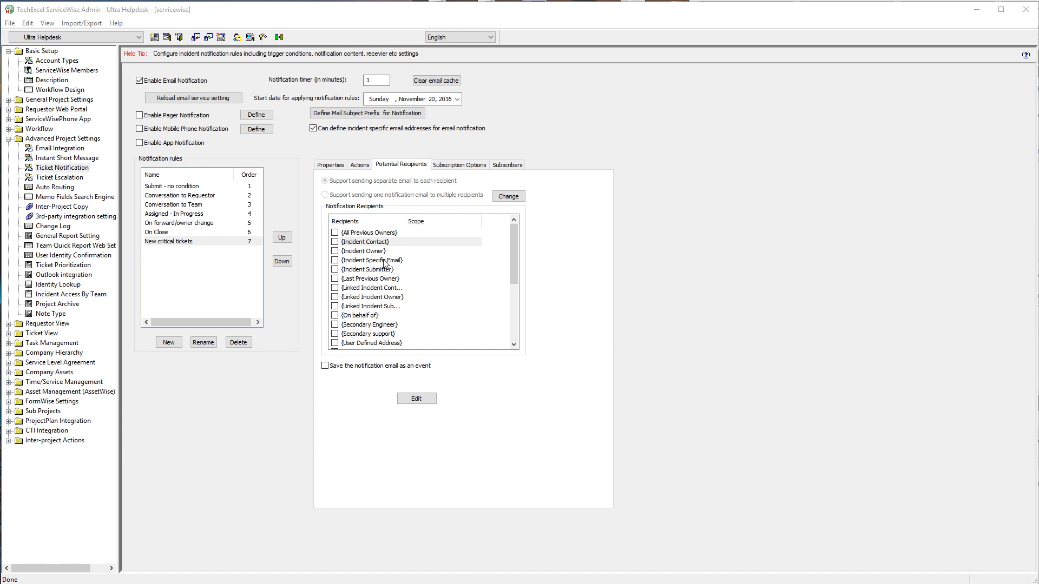
click(333, 254)
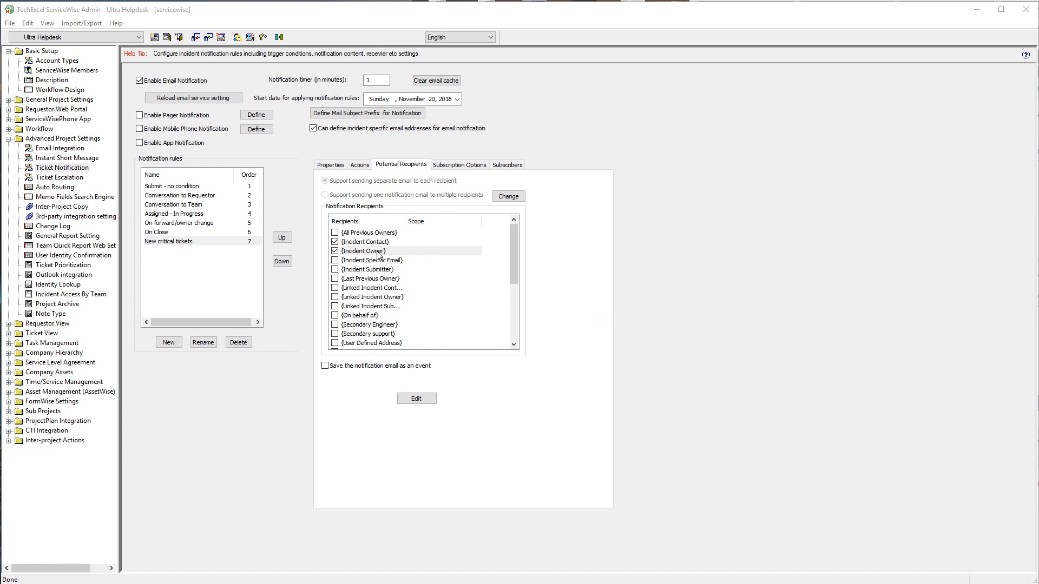
double_click(428, 256)
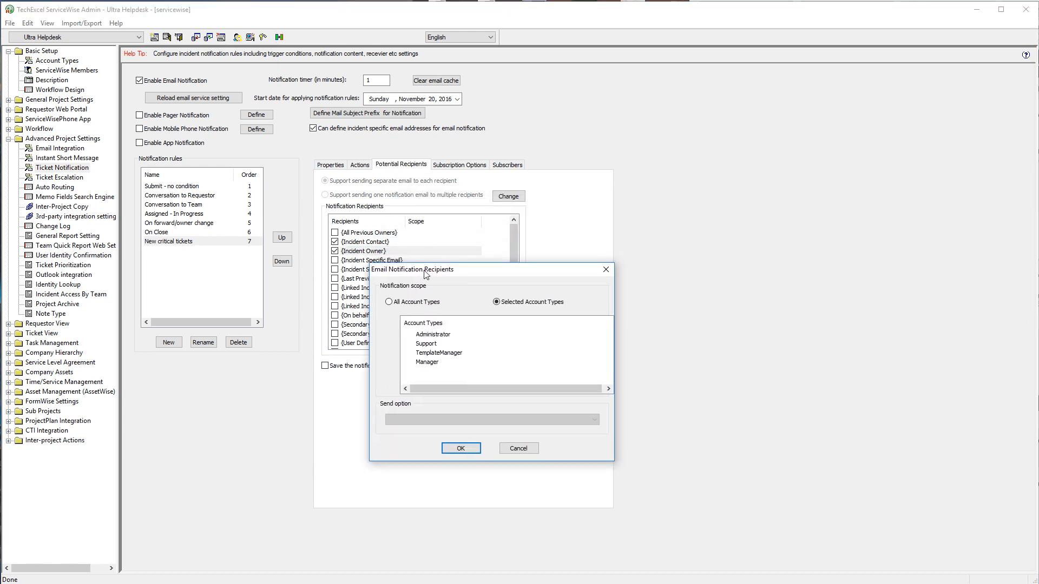
drag(426, 270, 427, 236)
click(402, 269)
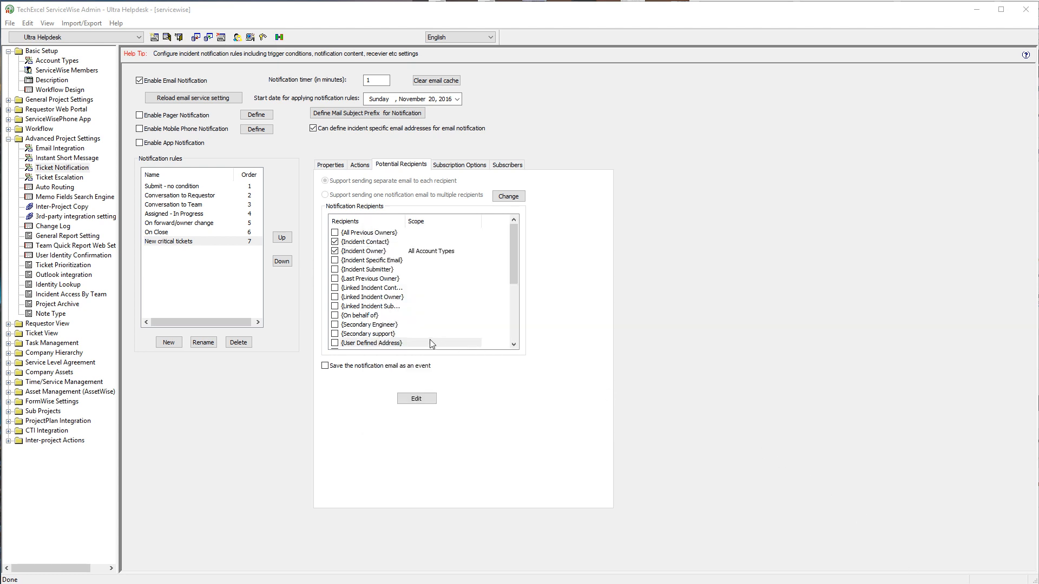
- Add {User Defined Address} with the support e-mail address, plus {Incident Specific Email}, as recipients
click(334, 344)
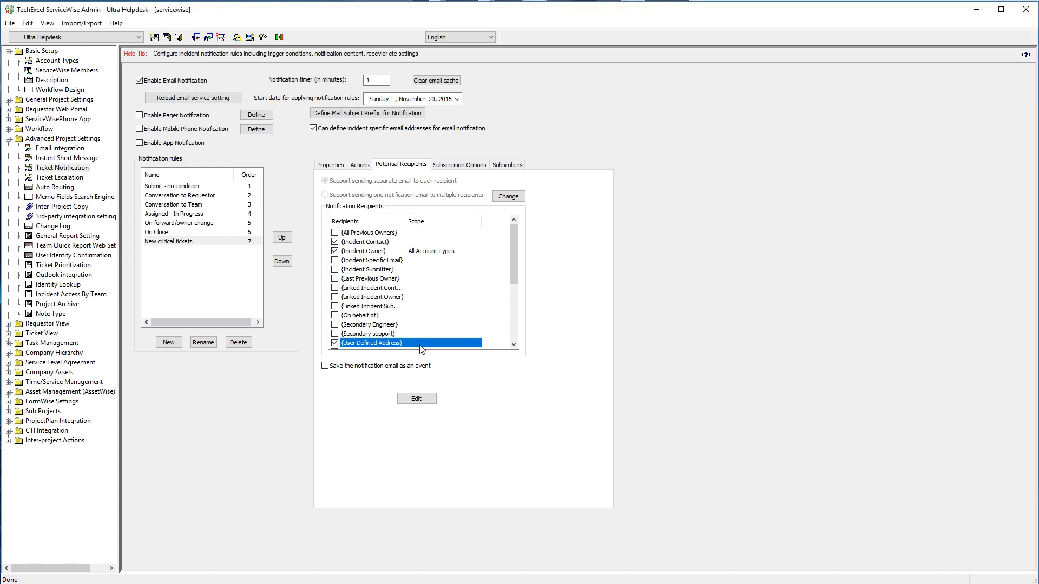
double_click(454, 343)
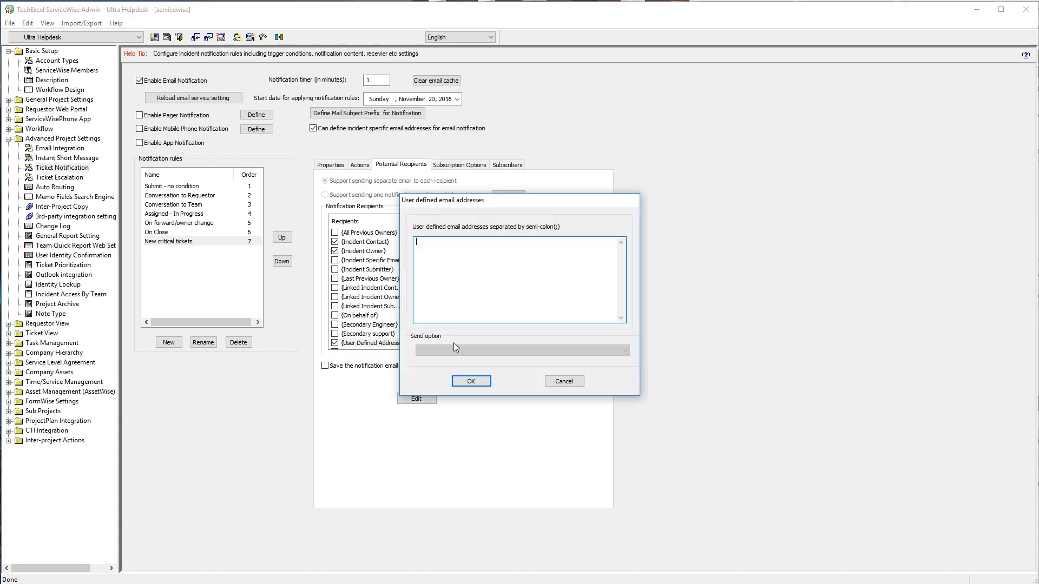
click(469, 380)
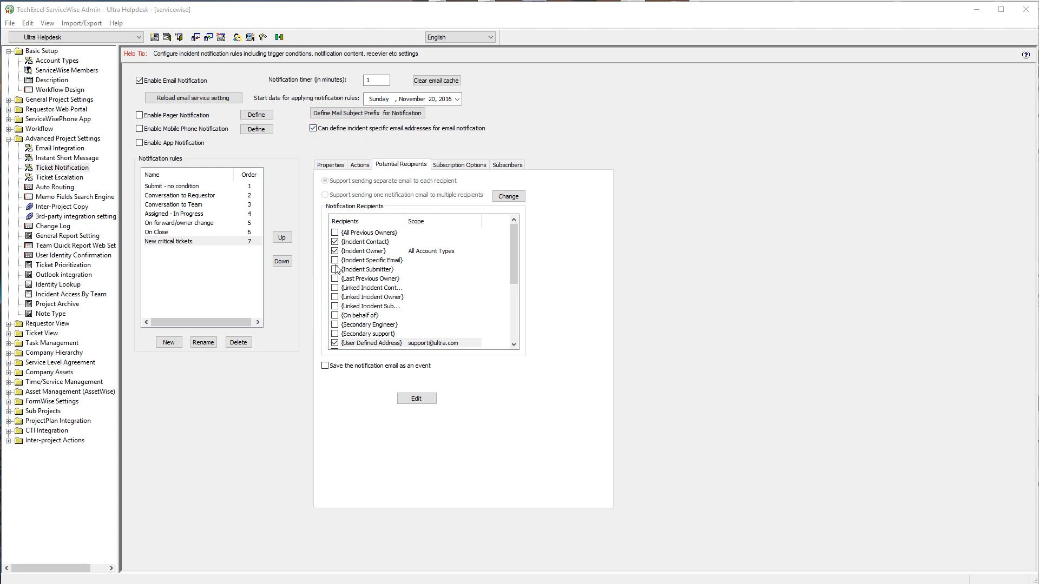
click(335, 260)
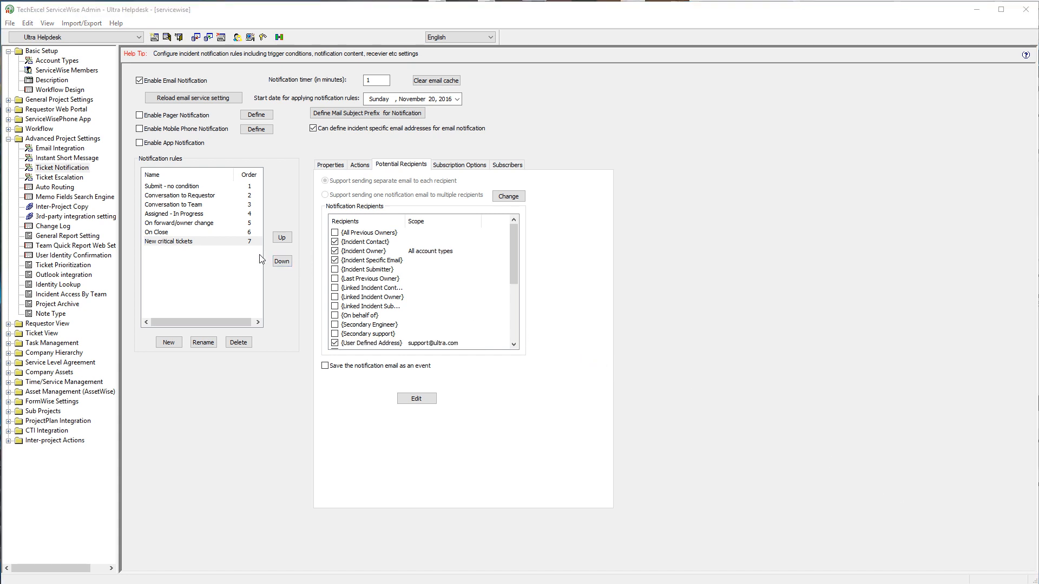
- Show the Helpdesk Support description page layout under Ticket View and select its Incident Email List field
click(8, 334)
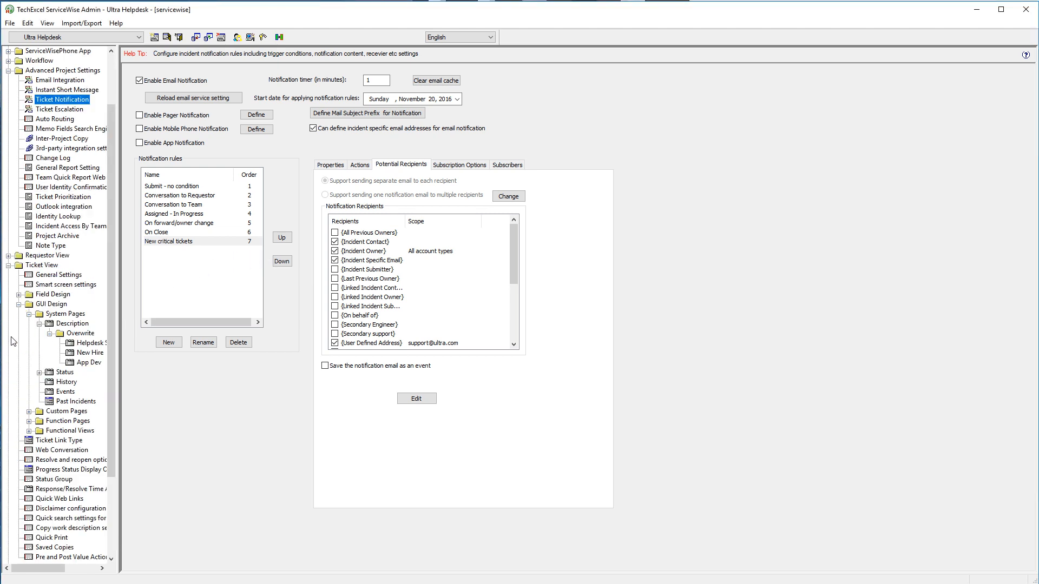
click(86, 344)
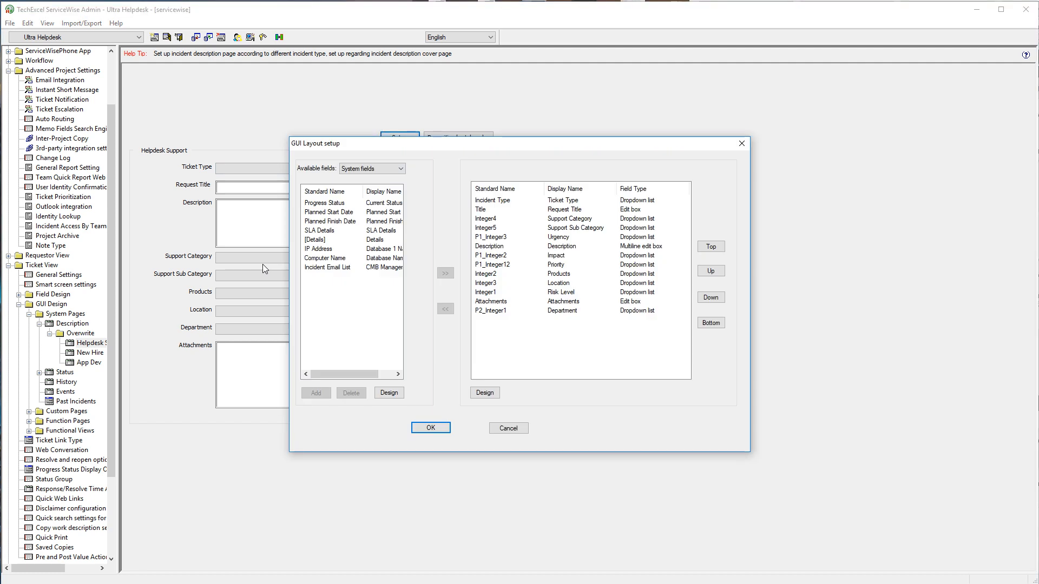
click(311, 271)
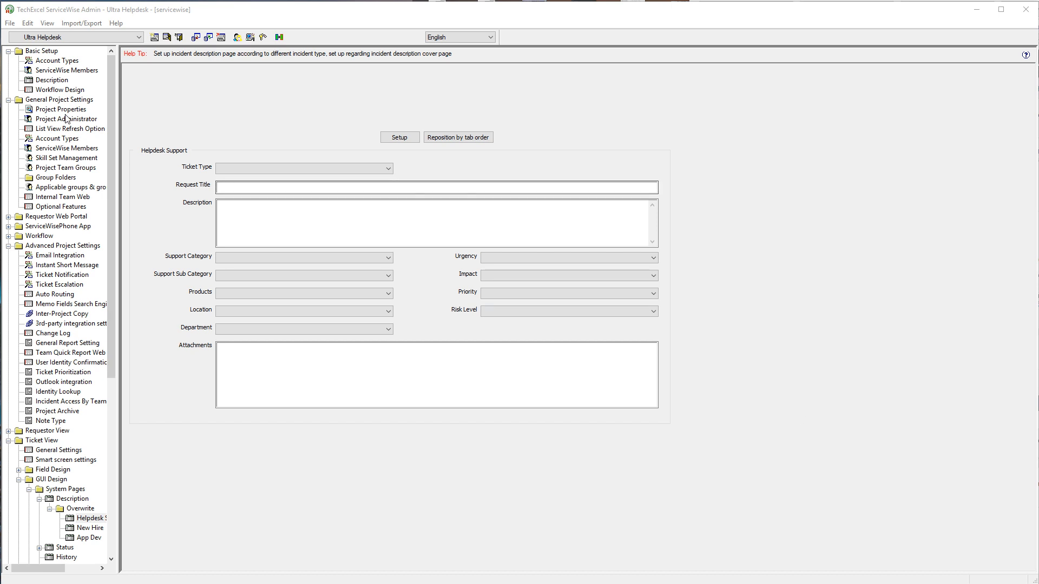
- Remove one member from the AppDev Group's e-mail notification list under Project Team Groups
click(65, 168)
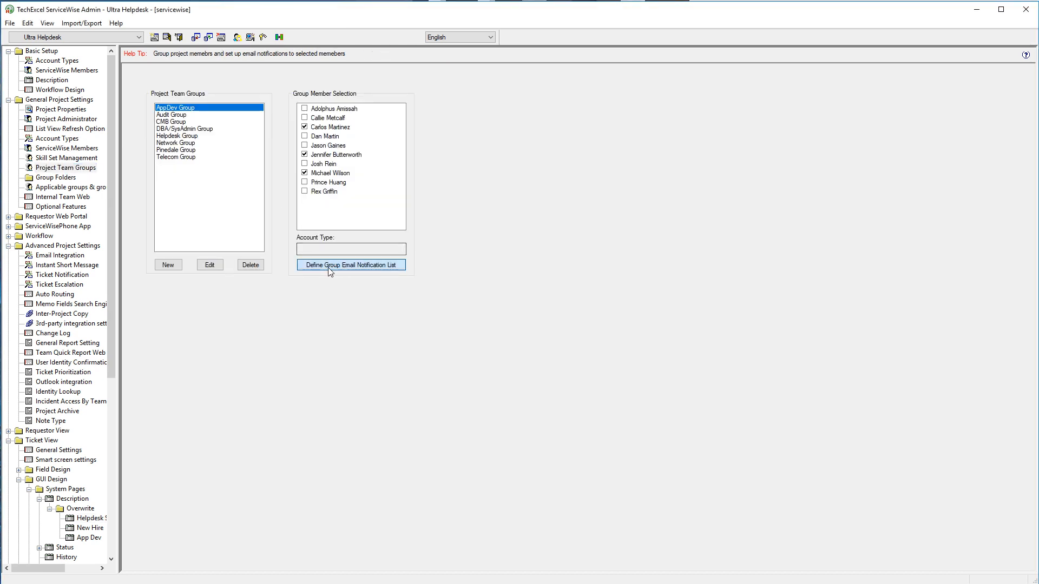
click(331, 267)
click(595, 253)
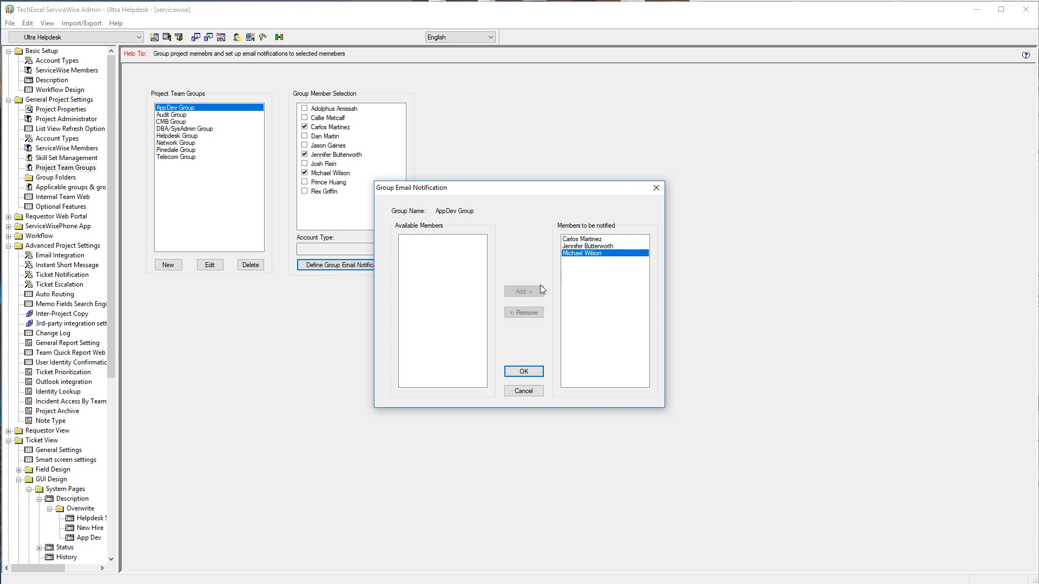
click(587, 247)
click(525, 313)
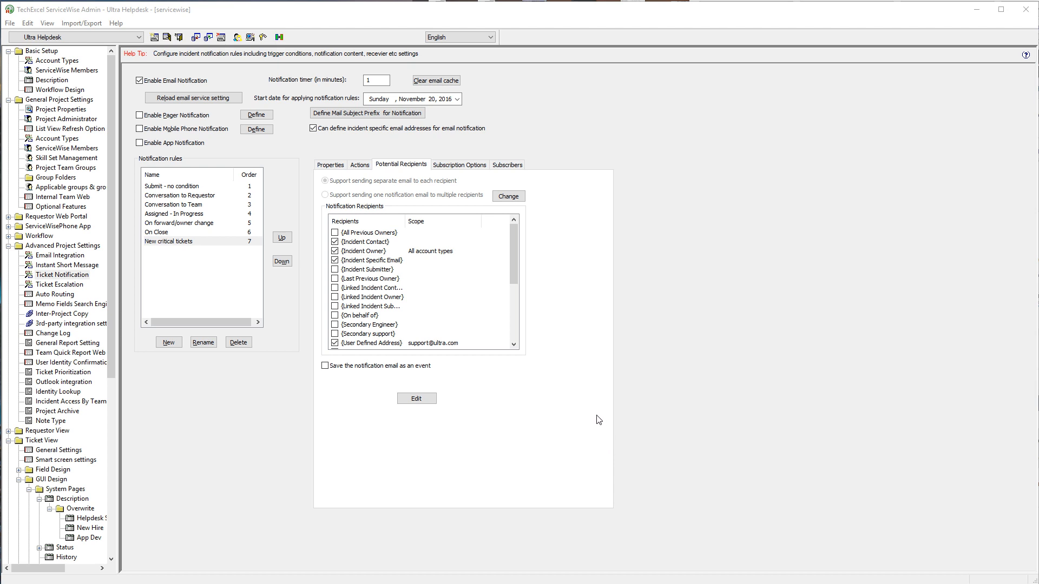
- Review the New critical tickets rule's Subscription Options, confirming each recipient is Must Subscribe
click(462, 166)
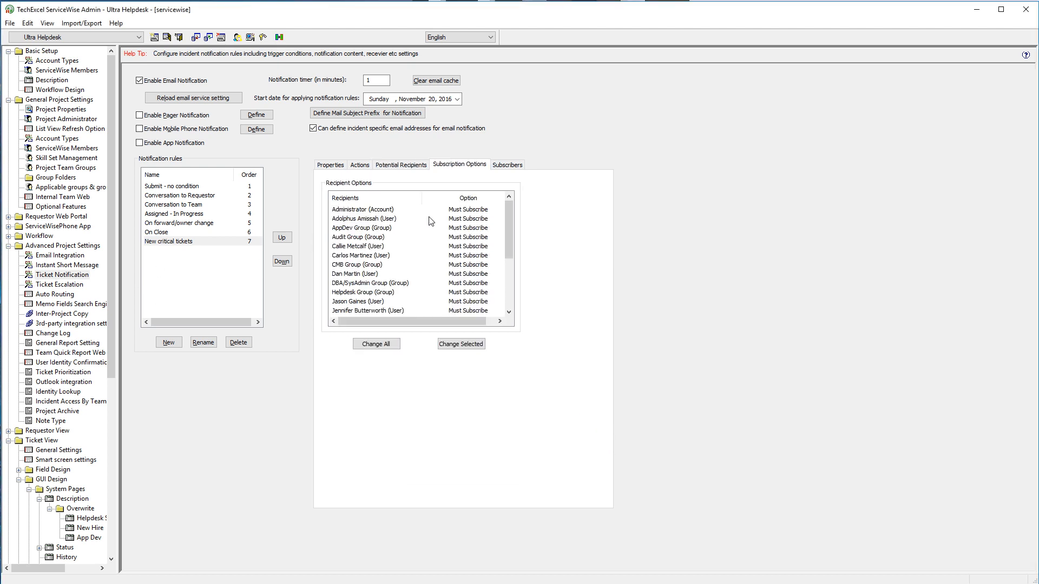
scroll(449, 264, down, 3)
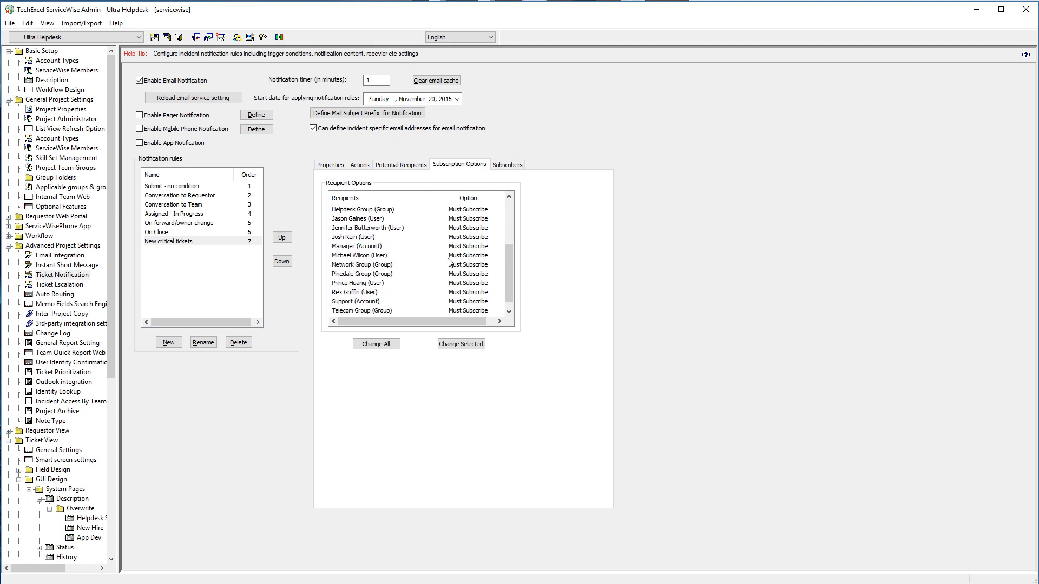
scroll(449, 265, up, 3)
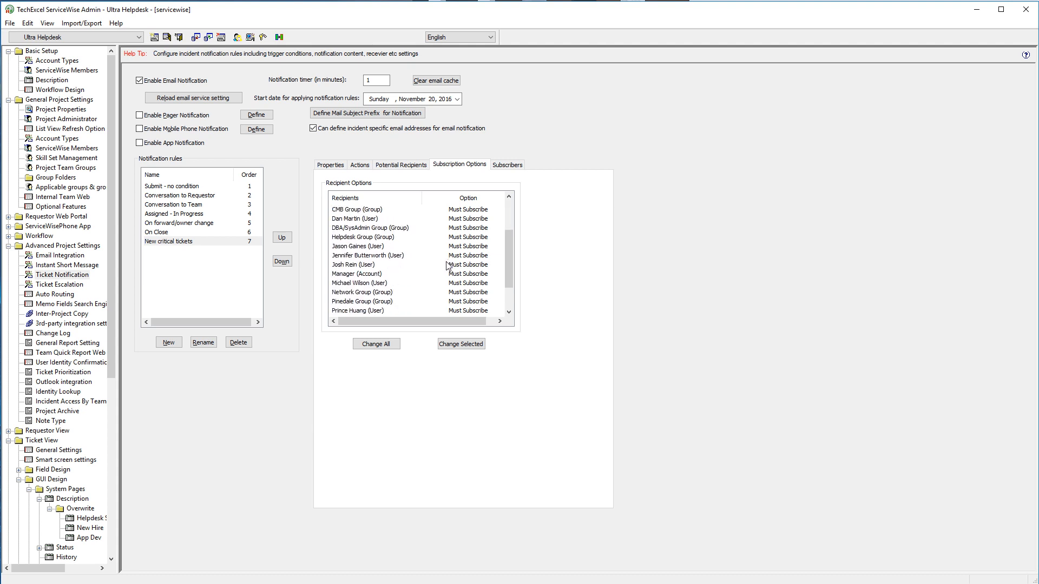